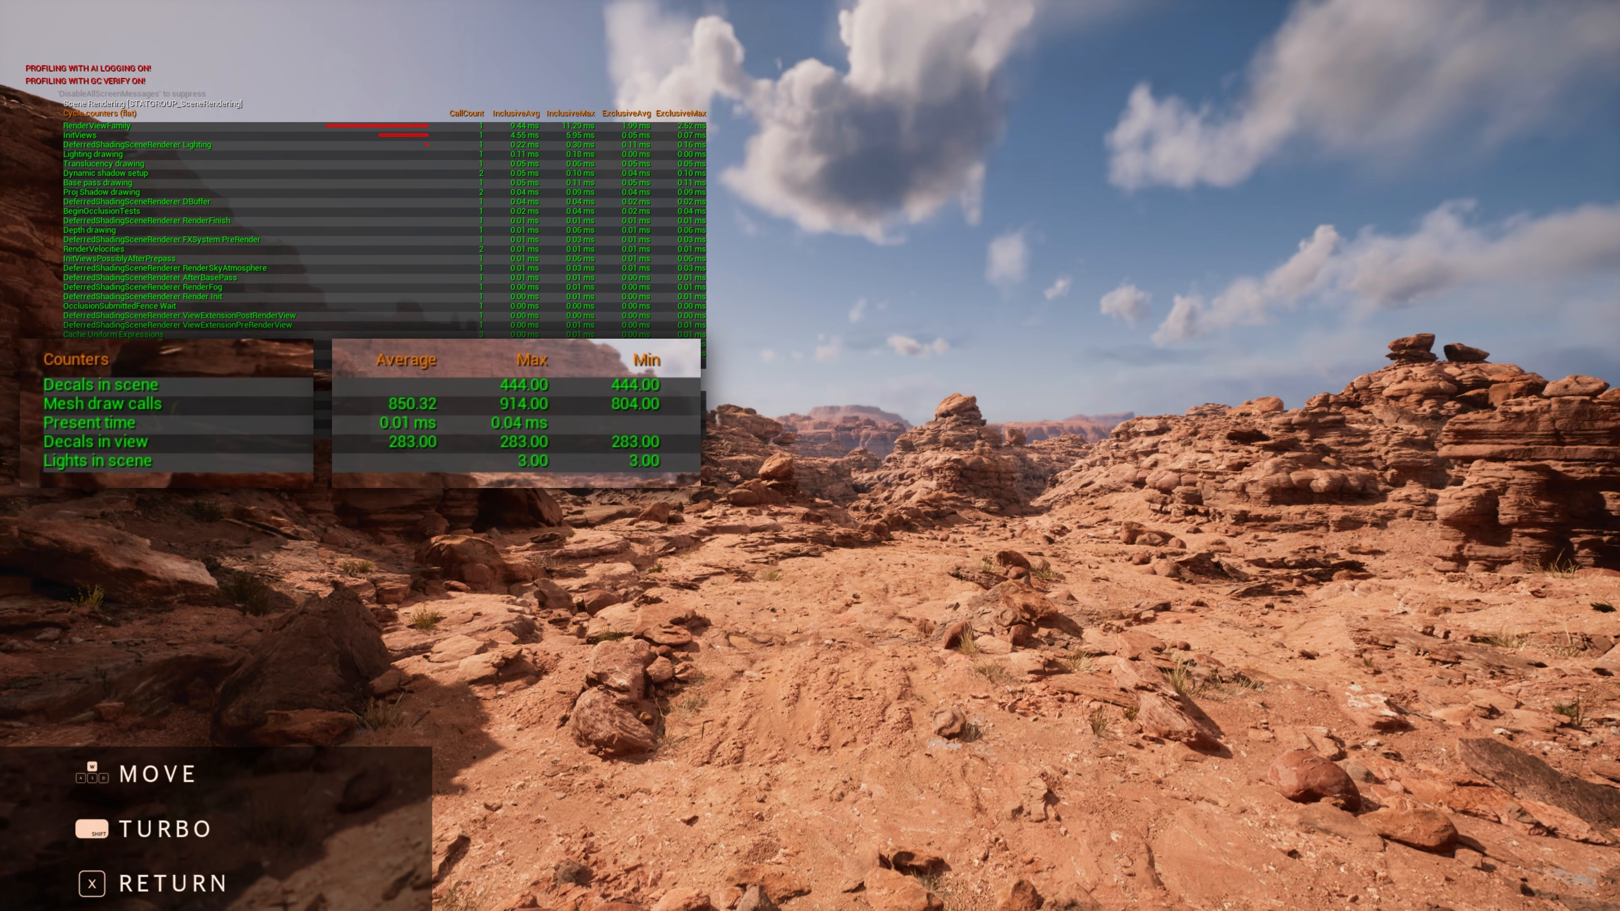
{"action": "key", "text": "w"}
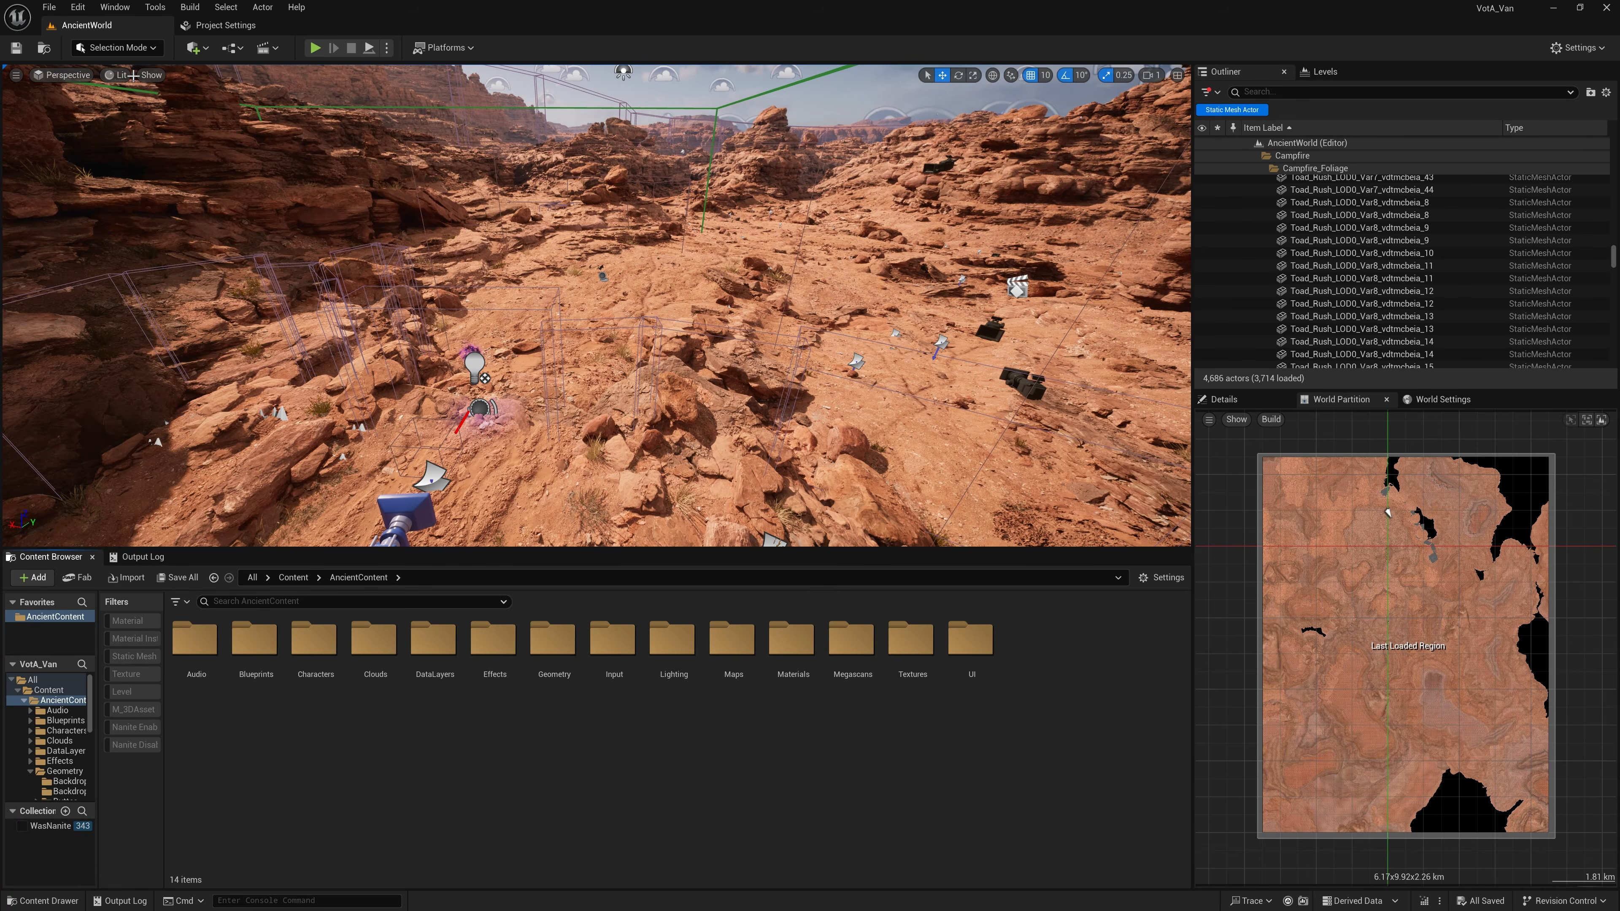
Step: Switch the AncientWorld viewport to the Shading Bins visualization
{"action": "left_click", "coordinate": [116, 75]}
{"action": "mouse_move", "coordinate": [192, 322]}
{"action": "left_click", "coordinate": [328, 540]}
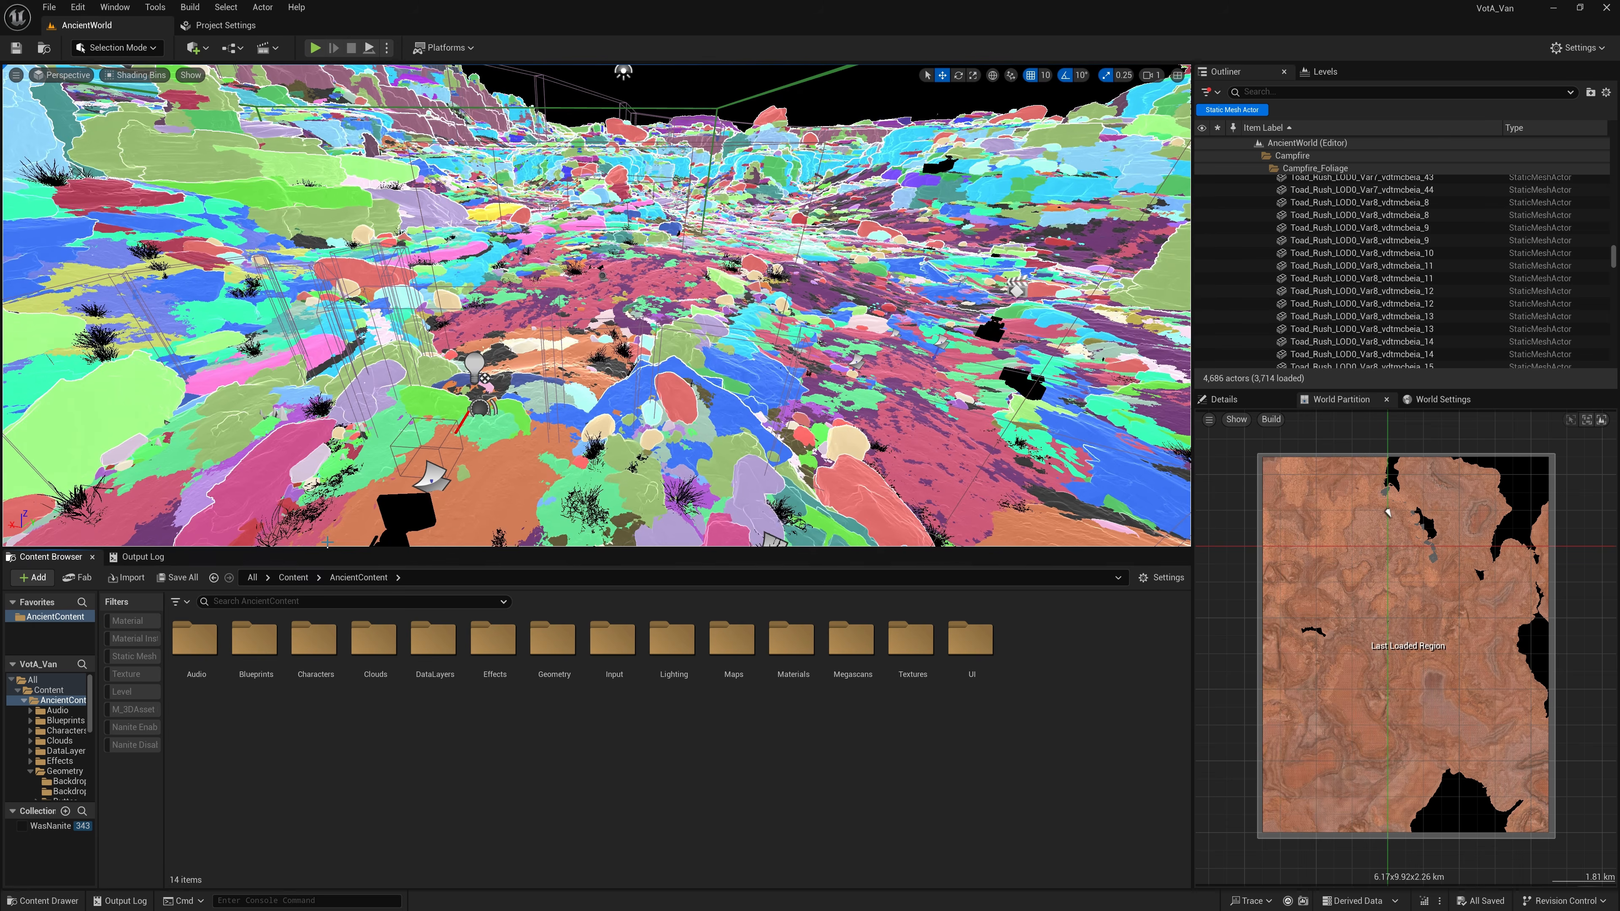
Step: Select all static mesh actors listed in the Outliner and run the Magic Draw Call Extreme Optimizer scripted action on them
{"action": "left_click", "coordinate": [1250, 278]}
{"action": "key", "text": "ctrl+a"}
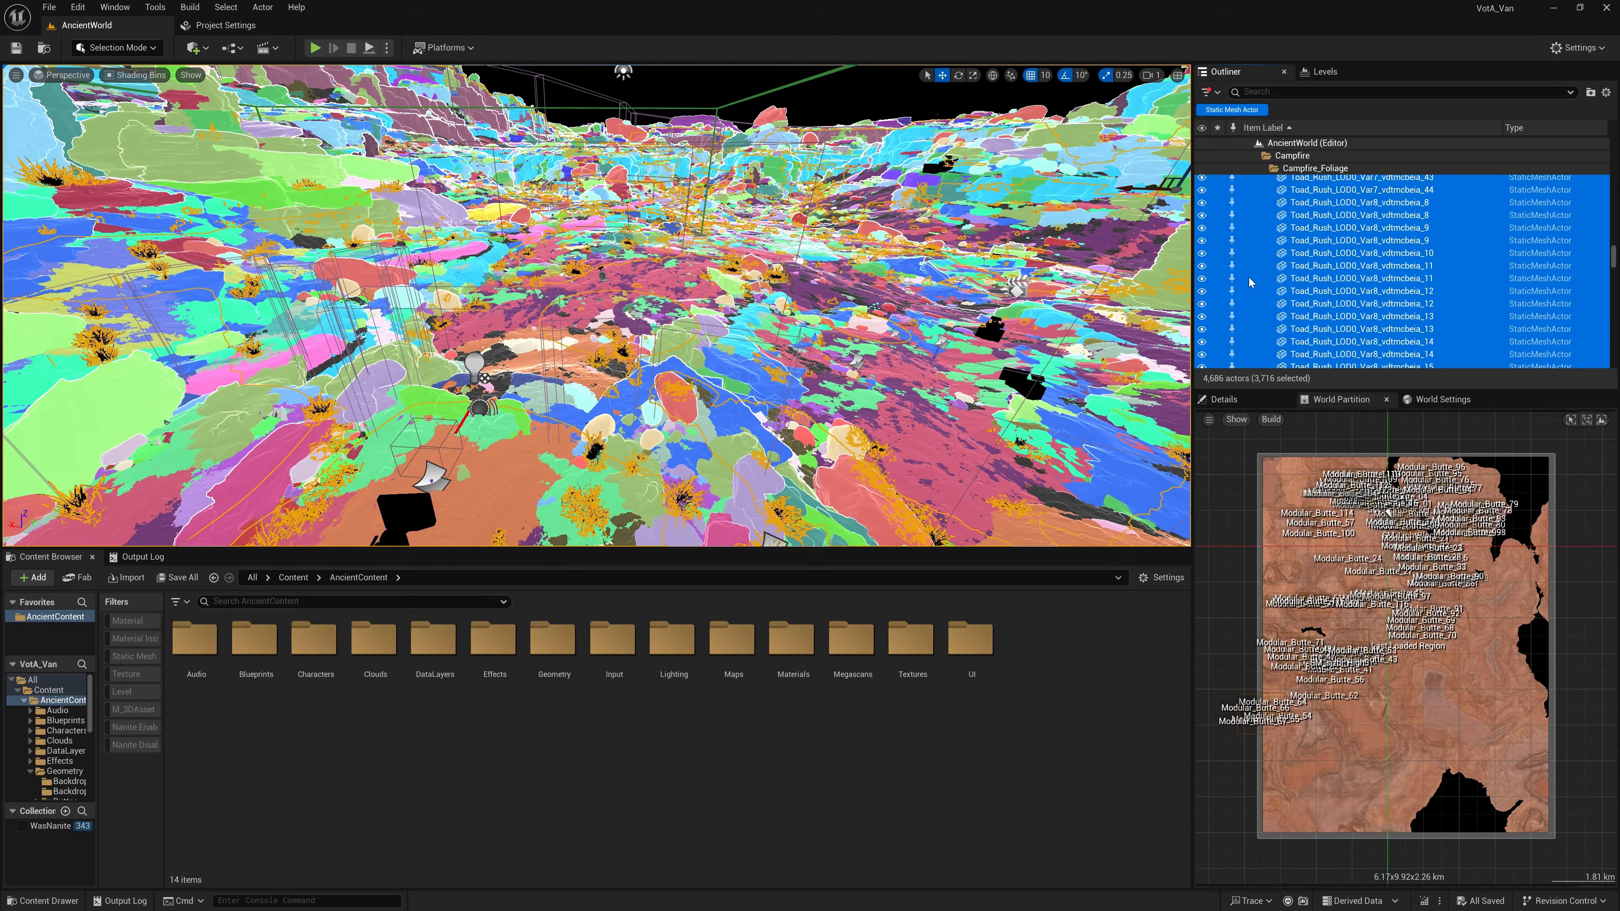
{"action": "right_click", "coordinate": [1250, 277]}
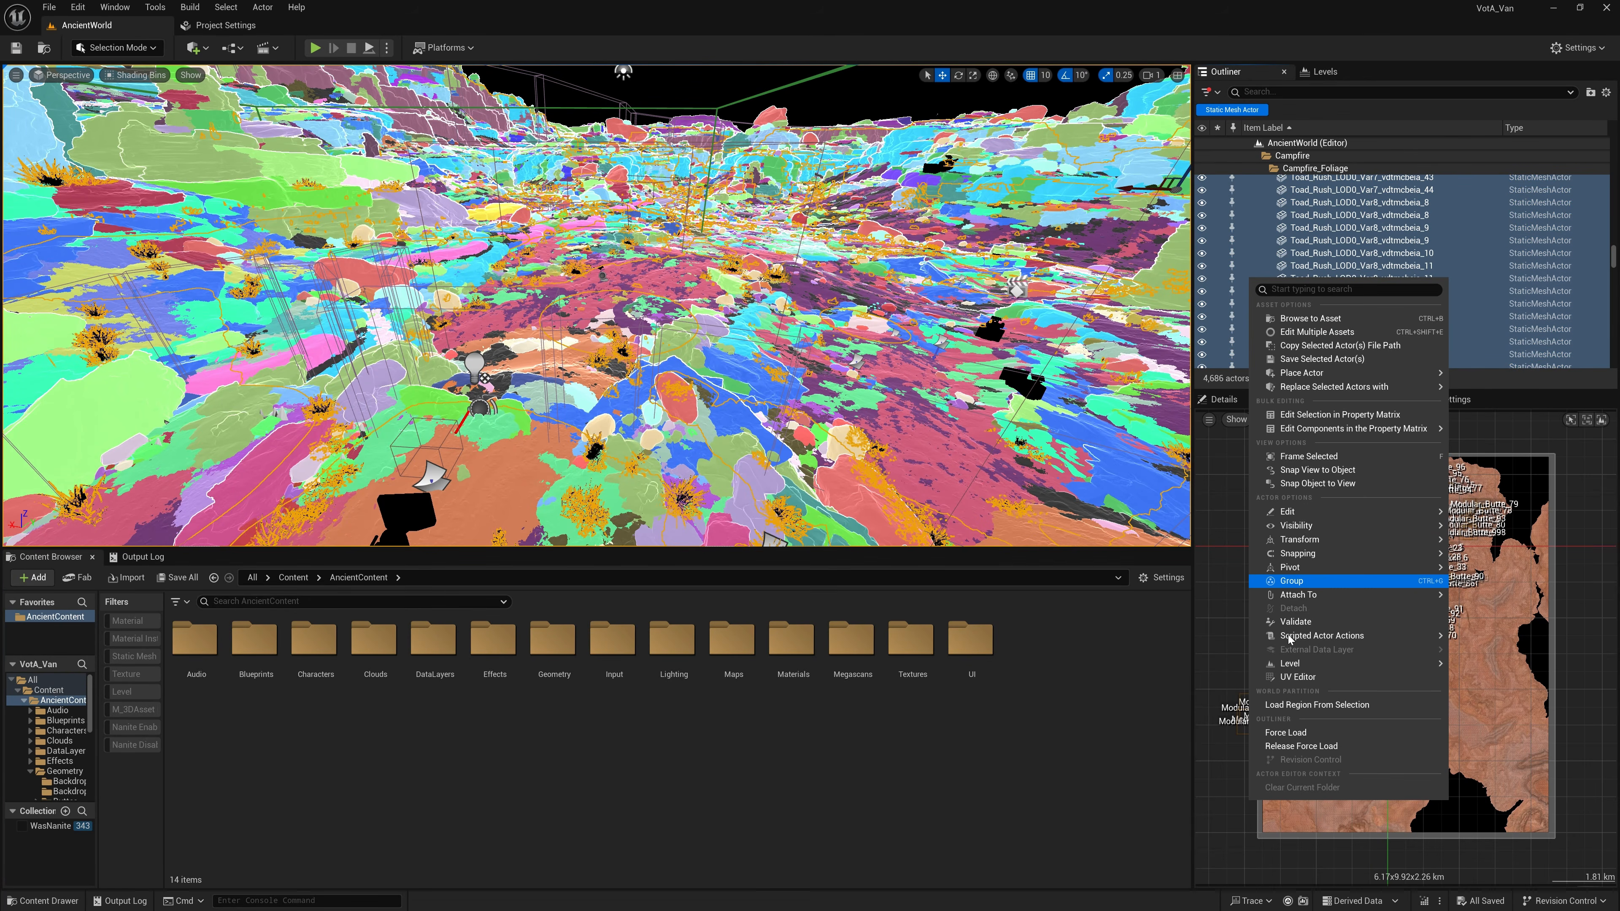
{"action": "mouse_move", "coordinate": [1290, 637]}
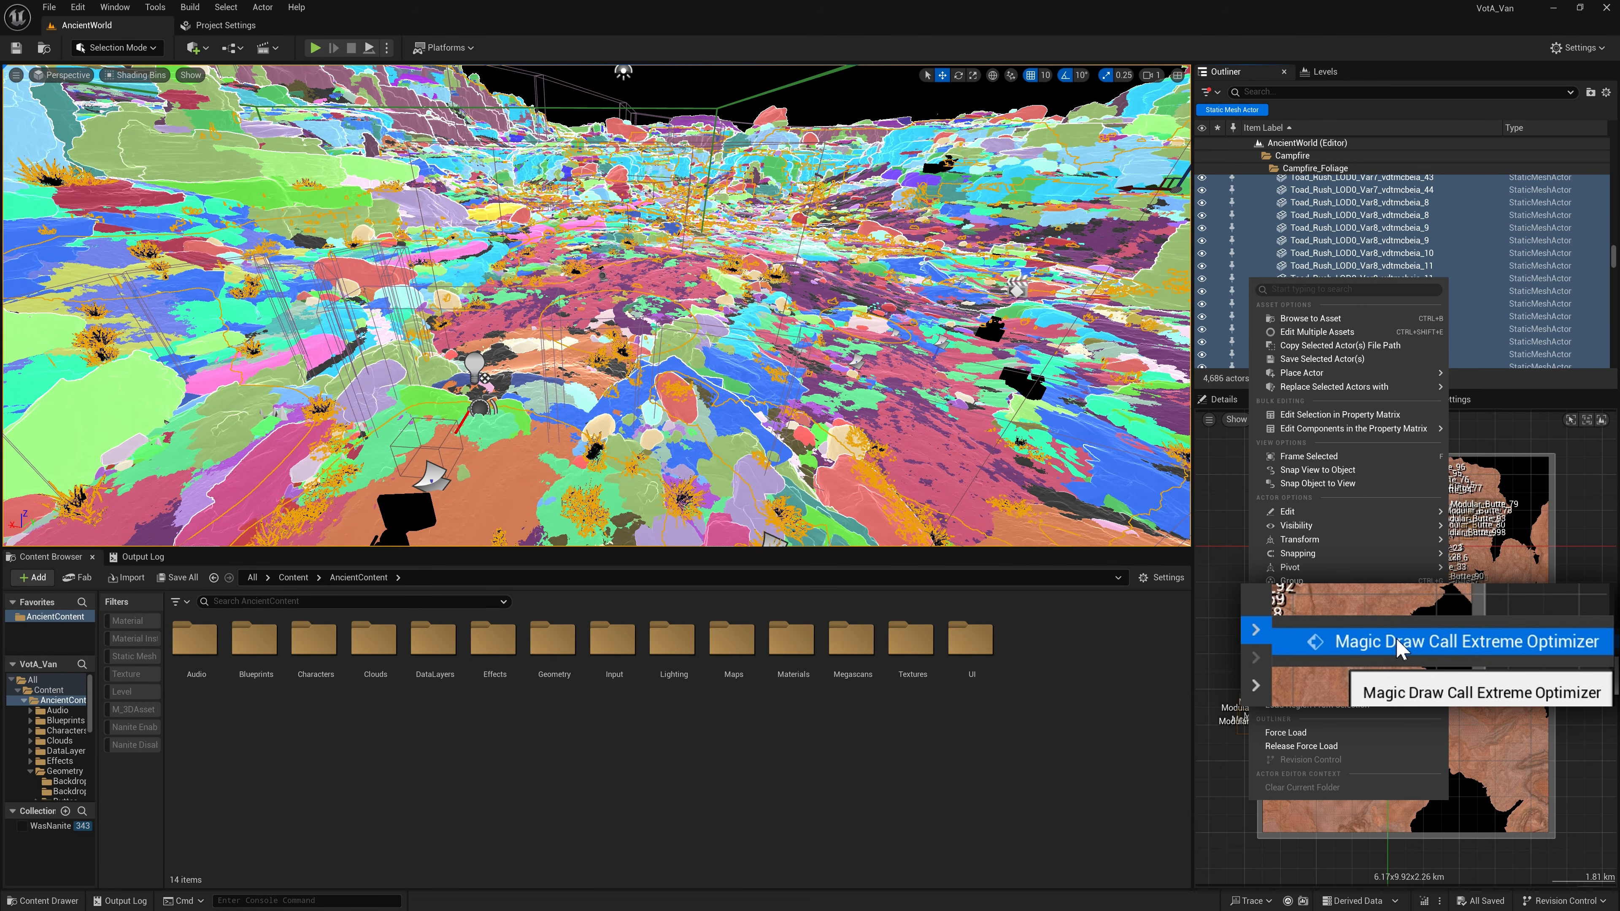
{"action": "left_click", "coordinate": [1398, 648]}
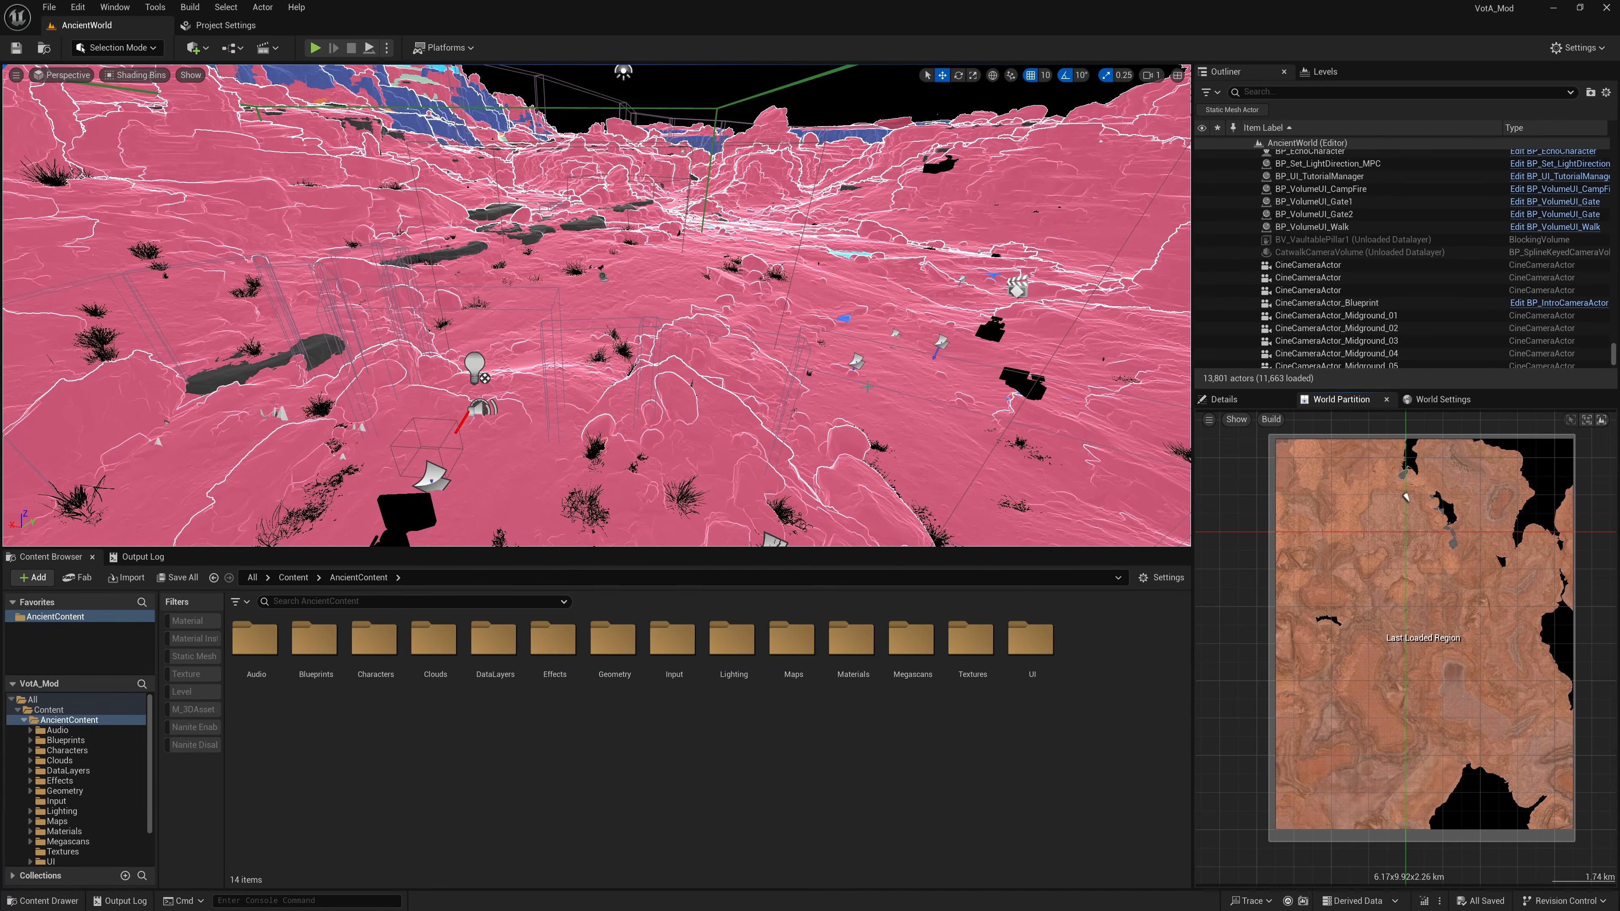
Step: Return the VotA_Mod level's viewport from Shading Bins to the Lit view mode
{"action": "left_click", "coordinate": [131, 74]}
{"action": "left_click", "coordinate": [153, 123]}
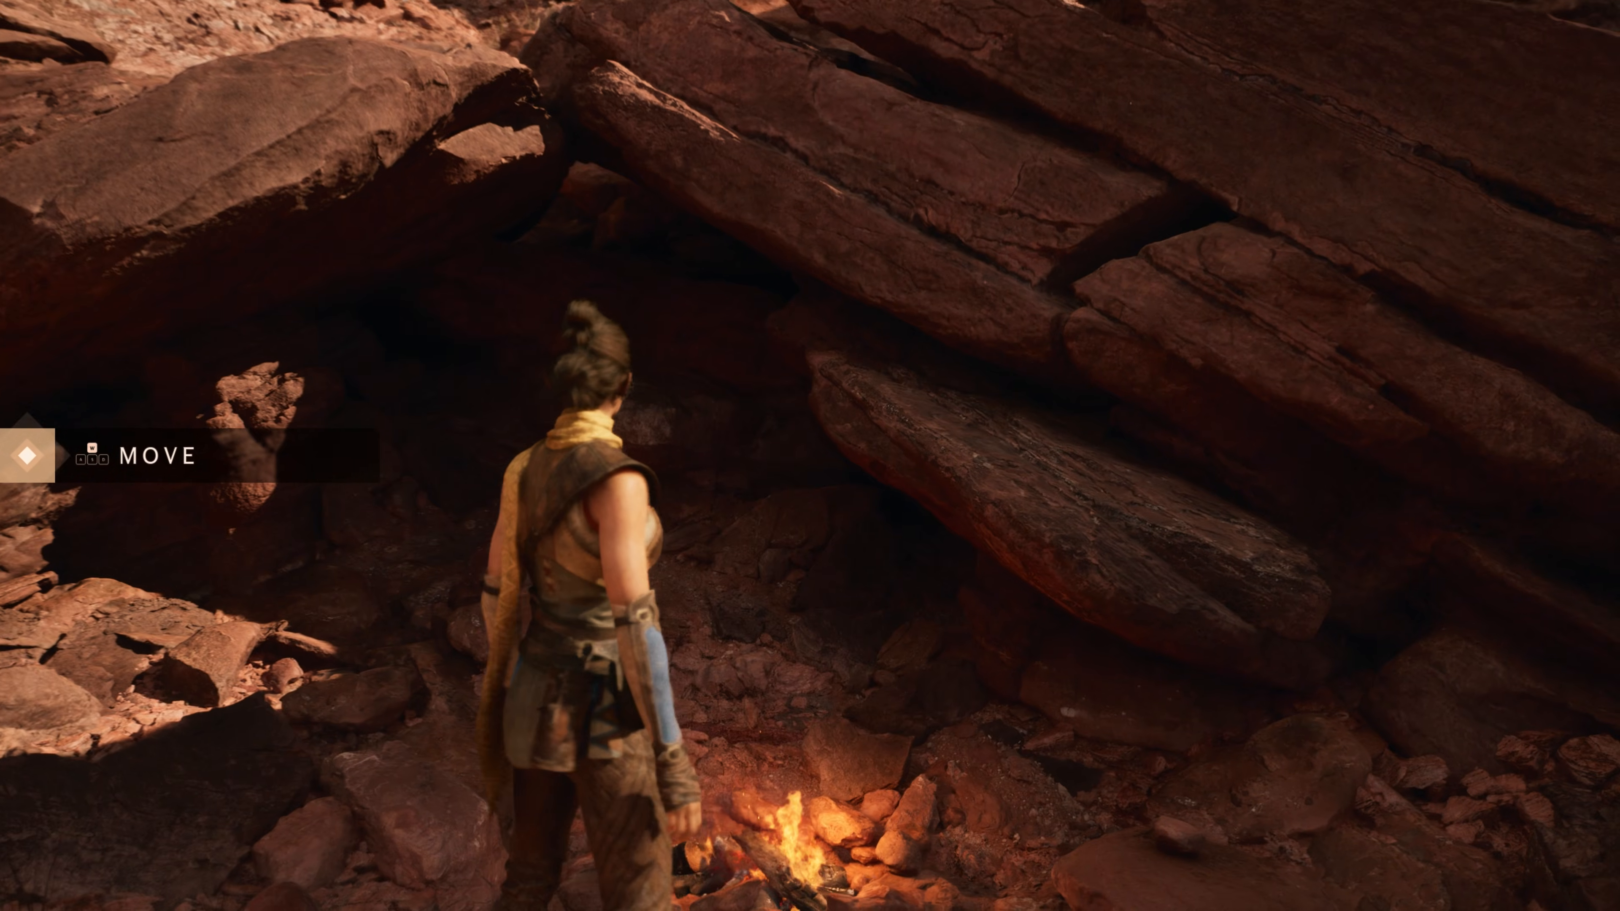
{"action": "key", "text": "w"}
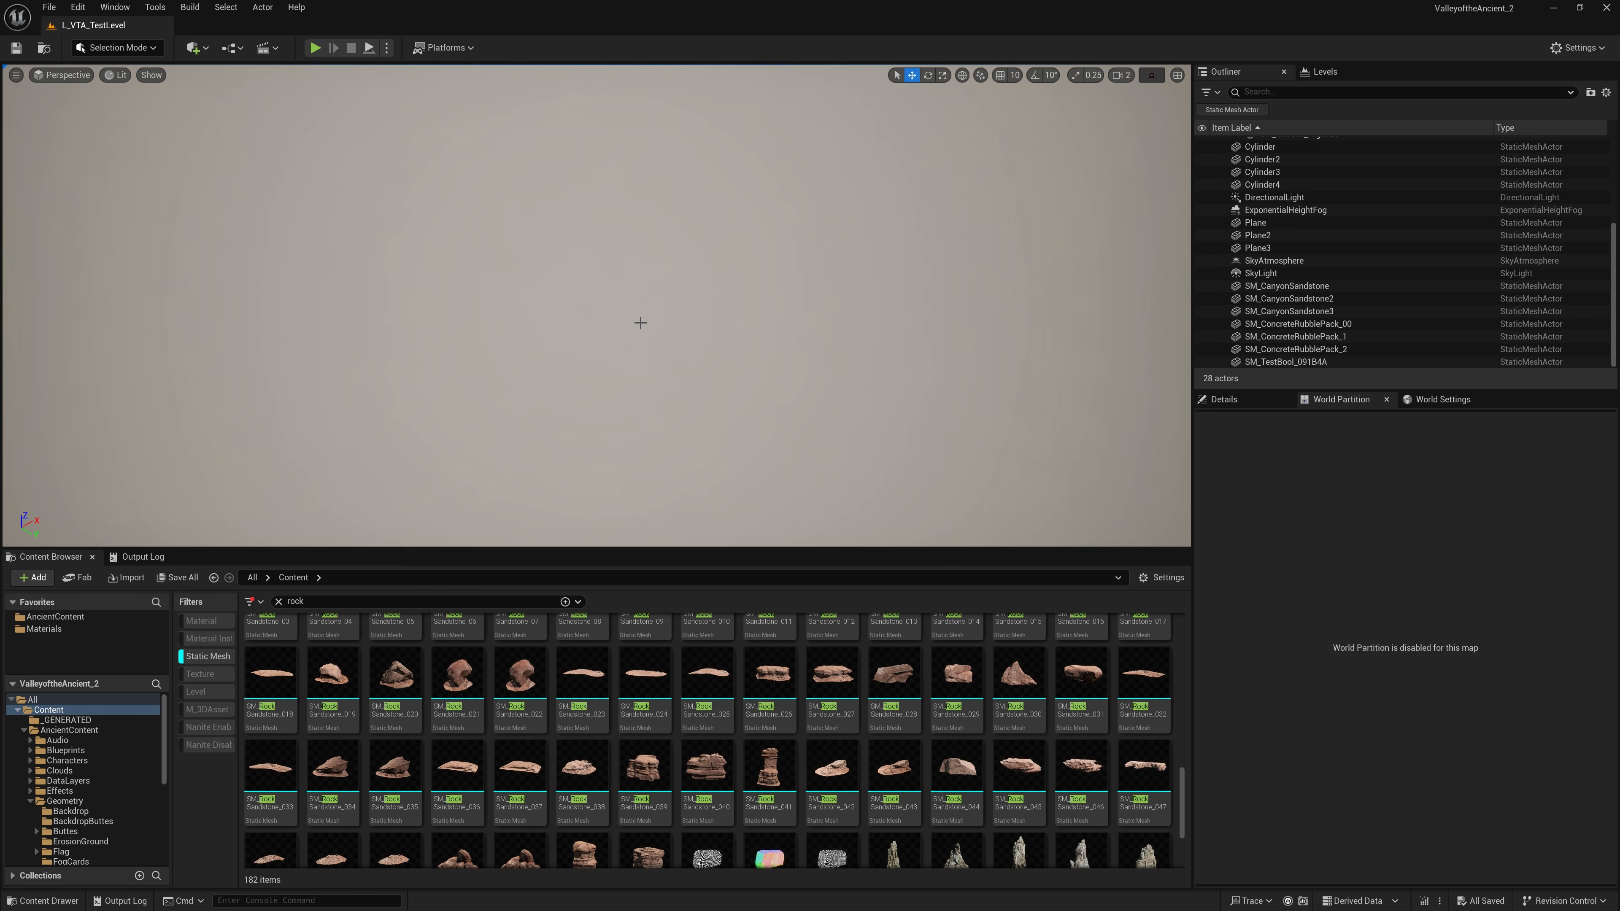
Step: Place the SM_RockSandstone_029 mesh in the test level, and two copies of the SM_RockSandstone_044 rock beside it
{"action": "left_click_drag", "start_coordinate": [957, 674], "coordinate": [415, 286]}
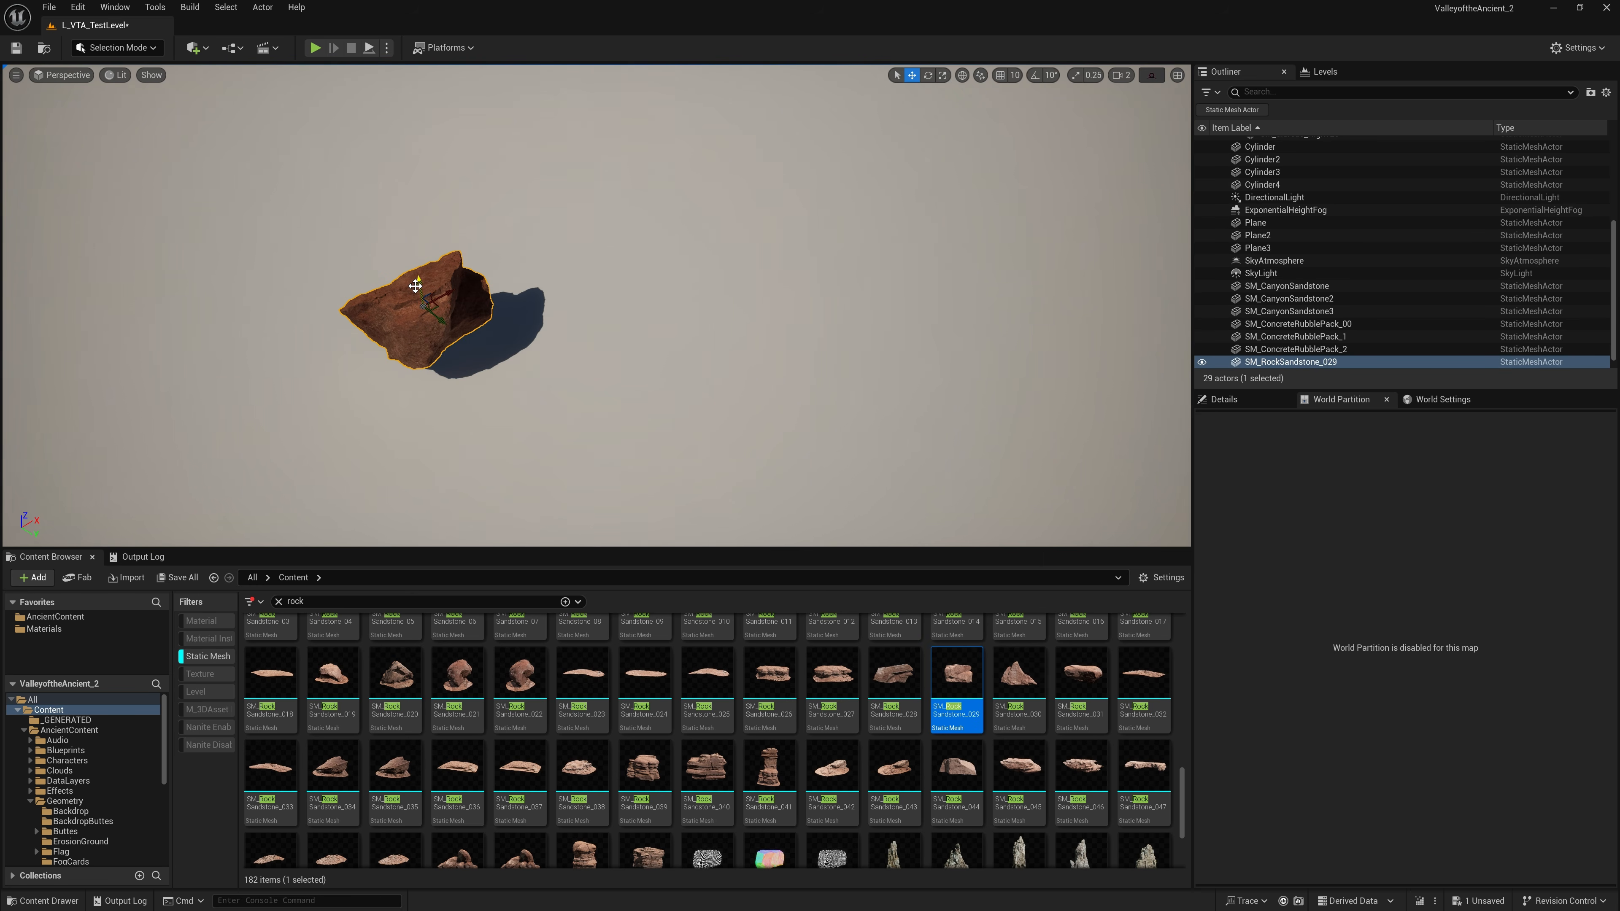
{"action": "key", "text": "Escape"}
{"action": "left_click_drag", "start_coordinate": [957, 766], "coordinate": [896, 345]}
{"action": "key", "text": "e"}
{"action": "key", "text": "w"}
{"action": "key", "text": "Escape"}
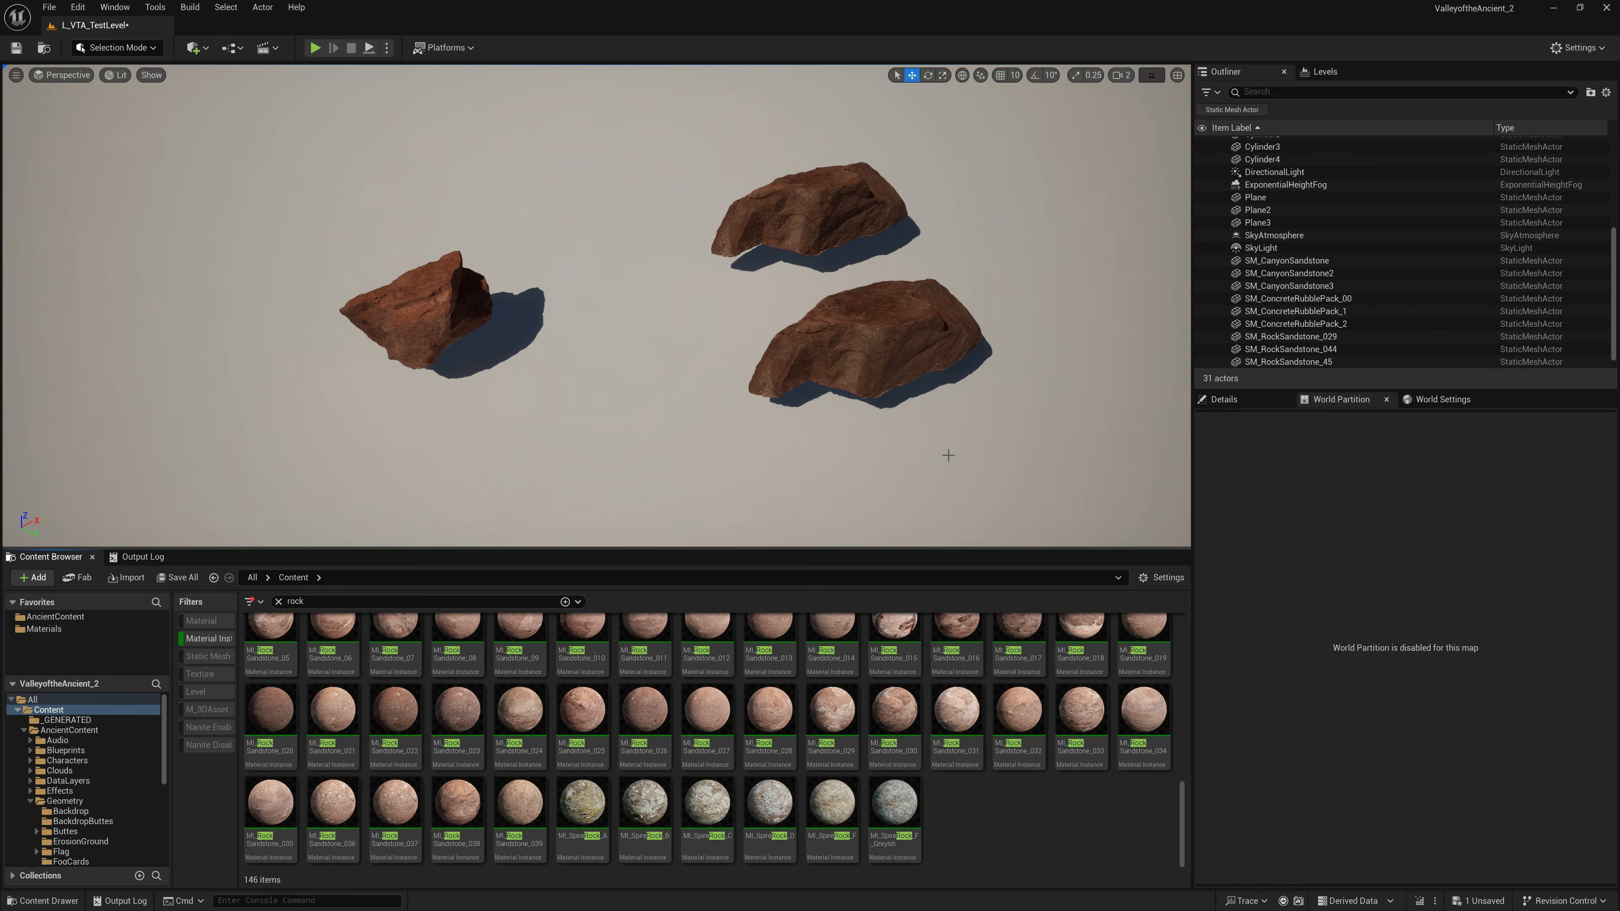
Step: Apply the MI_RockSandstone_029 material instance to the nearer SM_RockSandstone_044 rock and inspect the static mesh asset it uses
{"action": "left_click_drag", "start_coordinate": [833, 709], "coordinate": [869, 348]}
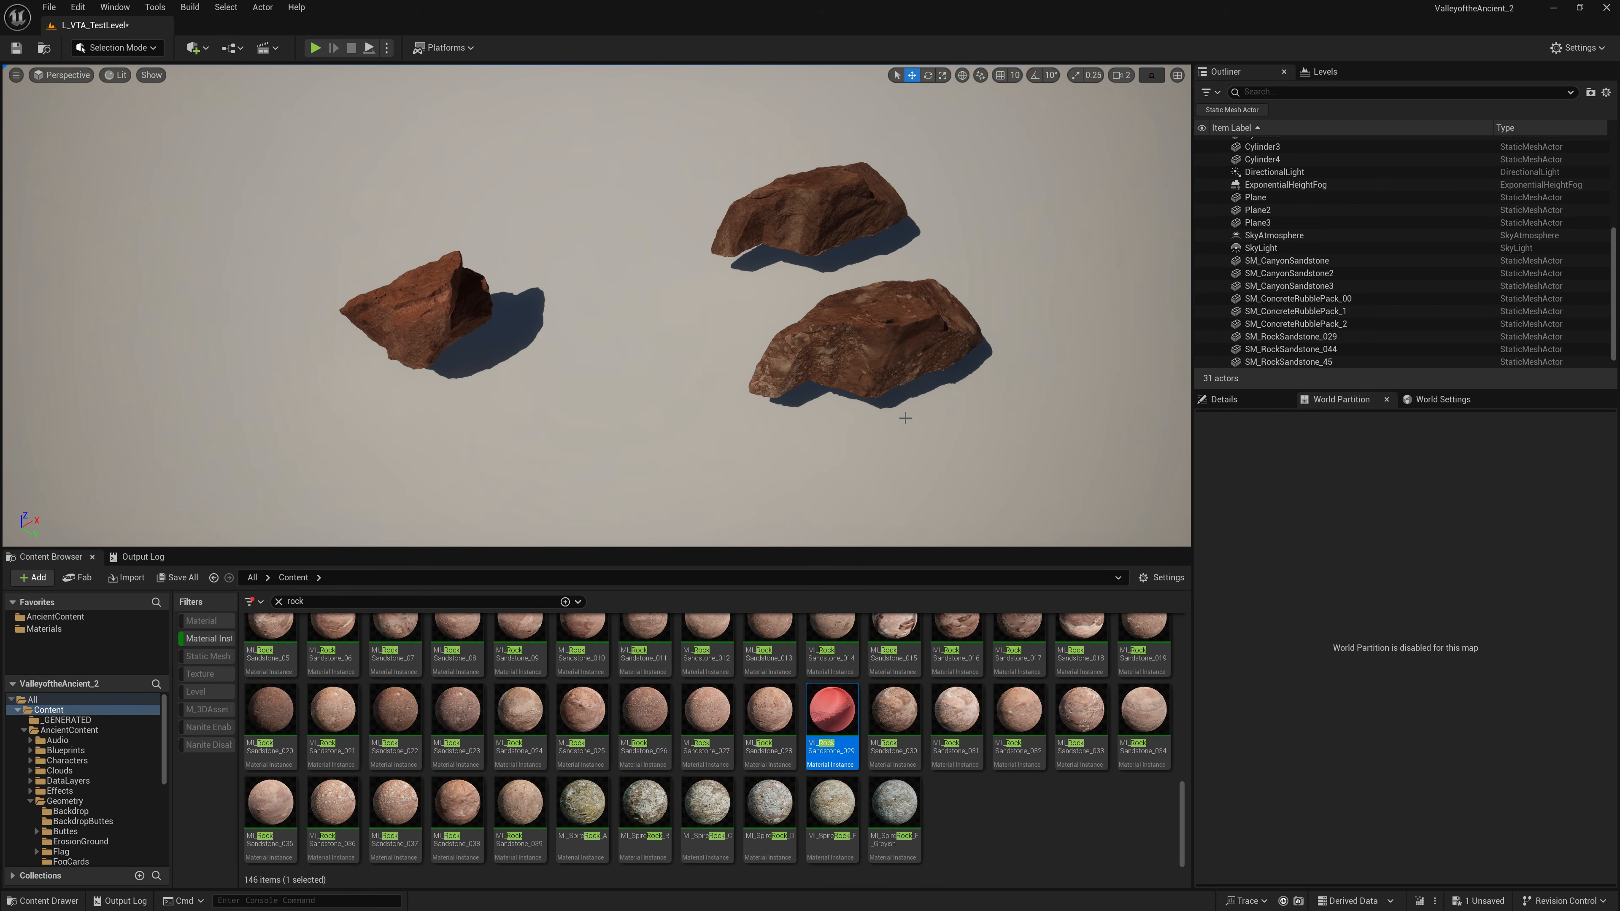
{"action": "left_click", "coordinate": [935, 371]}
{"action": "left_click", "coordinate": [1250, 401]}
{"action": "double_click", "coordinate": [1384, 666]}
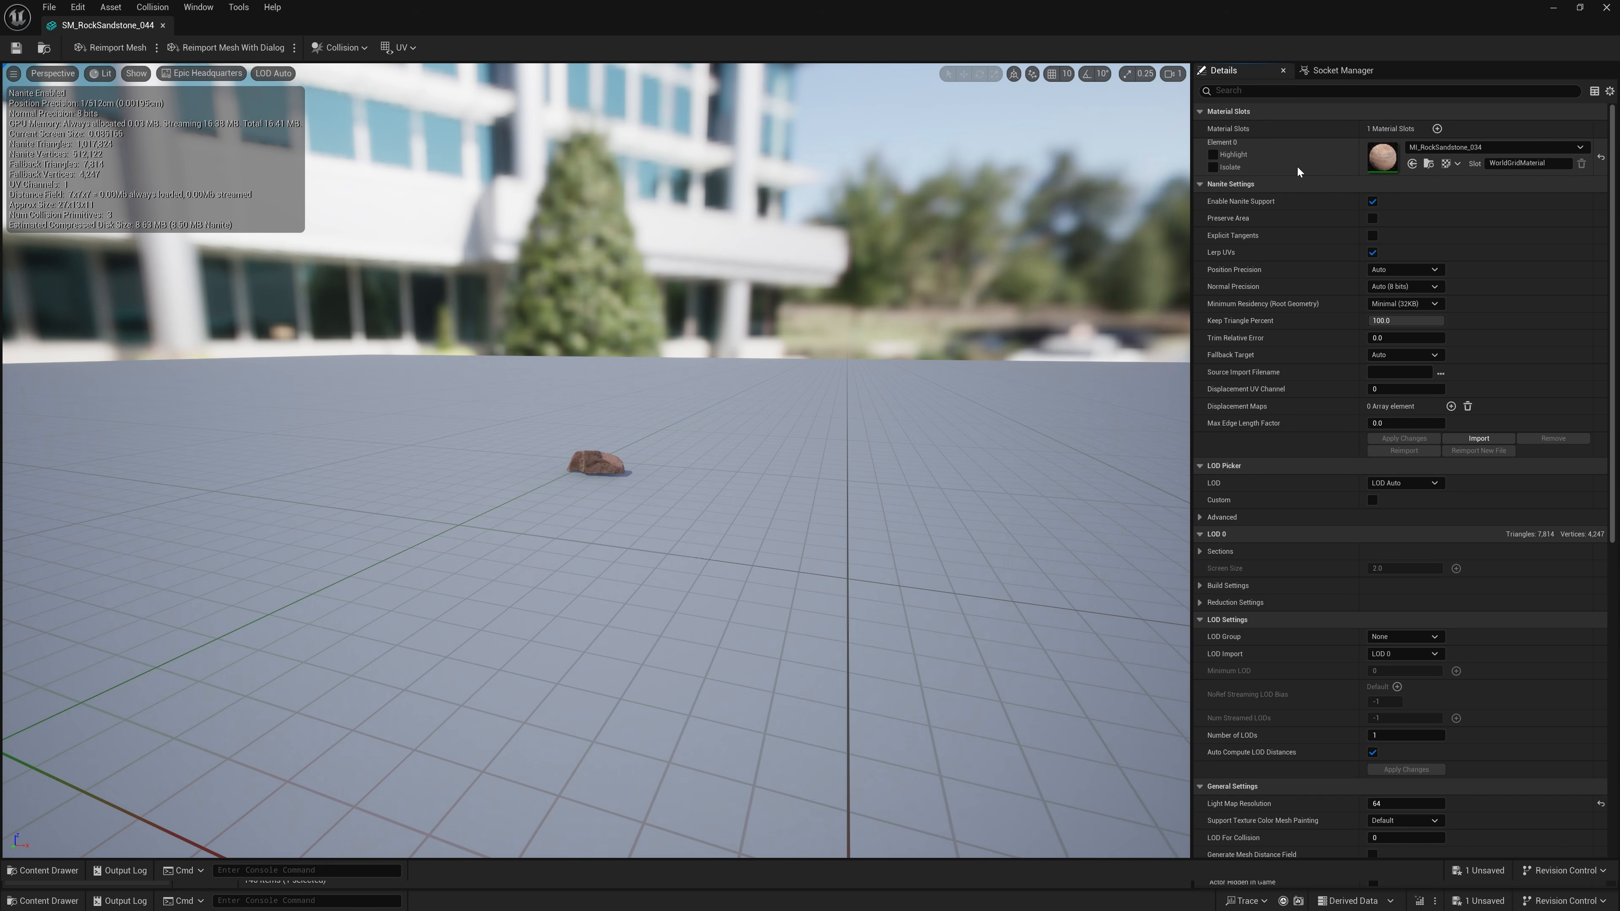
{"action": "middle_click", "coordinate": [121, 26]}
{"action": "key", "text": "Escape"}
Step: Open the two similar rocks' material instances, MI_RockSandstone_029 and MI_RockSandstone_034, in separate editor windows side by side
{"action": "left_click", "coordinate": [869, 363]}
{"action": "double_click", "coordinate": [1384, 736]}
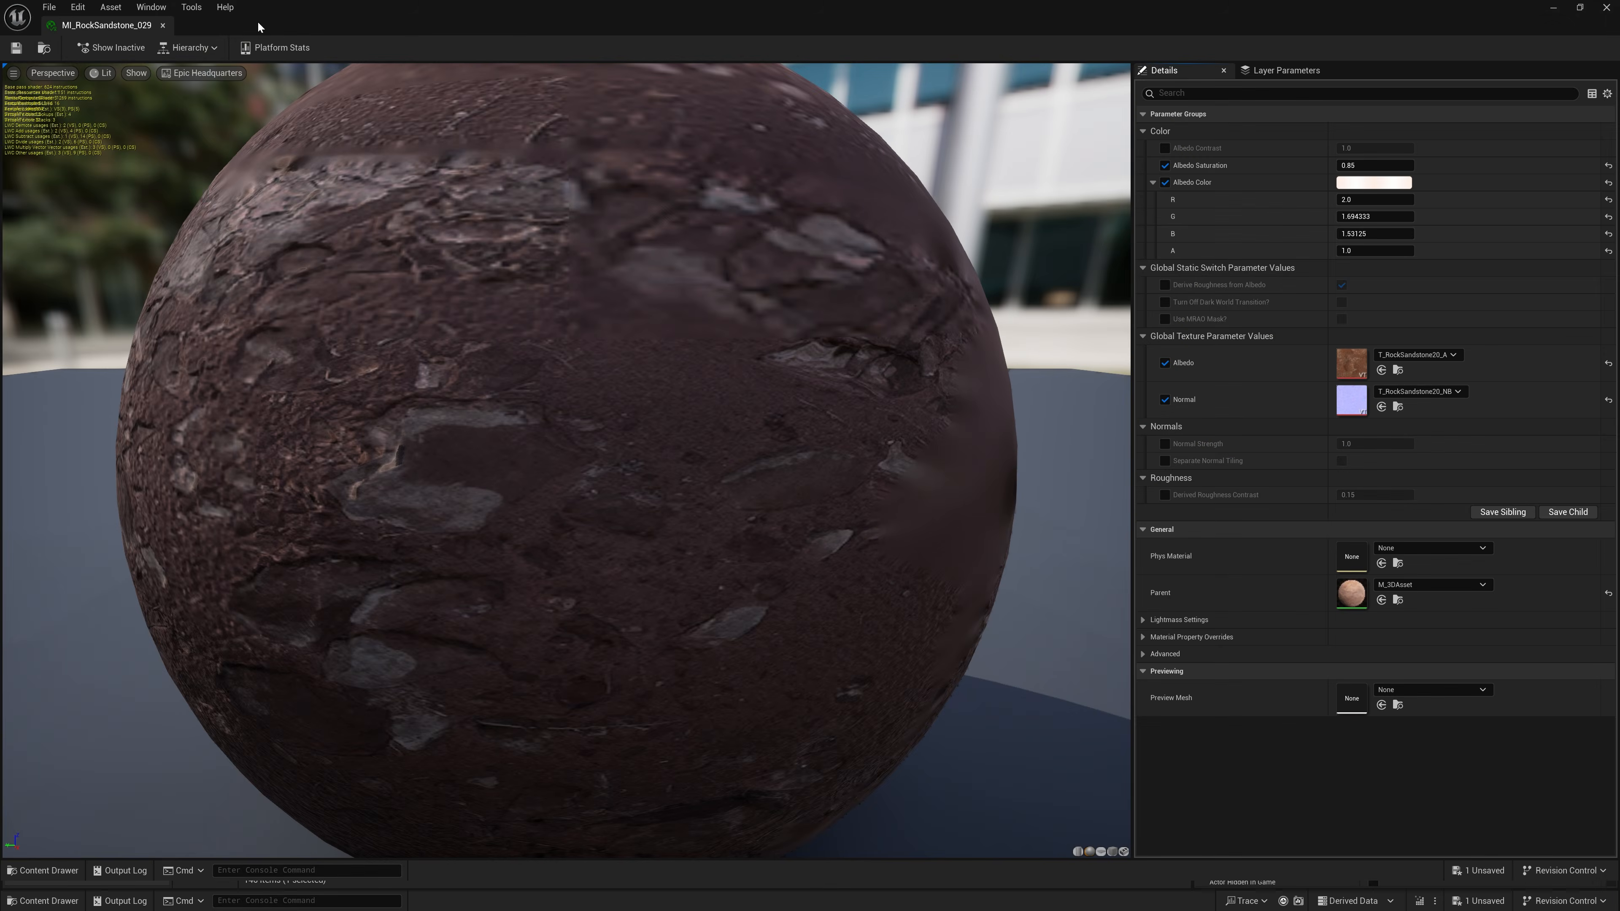
{"action": "left_click_drag", "start_coordinate": [257, 29], "coordinate": [242, 262]}
{"action": "left_click", "coordinate": [858, 214]}
{"action": "double_click", "coordinate": [1384, 736]}
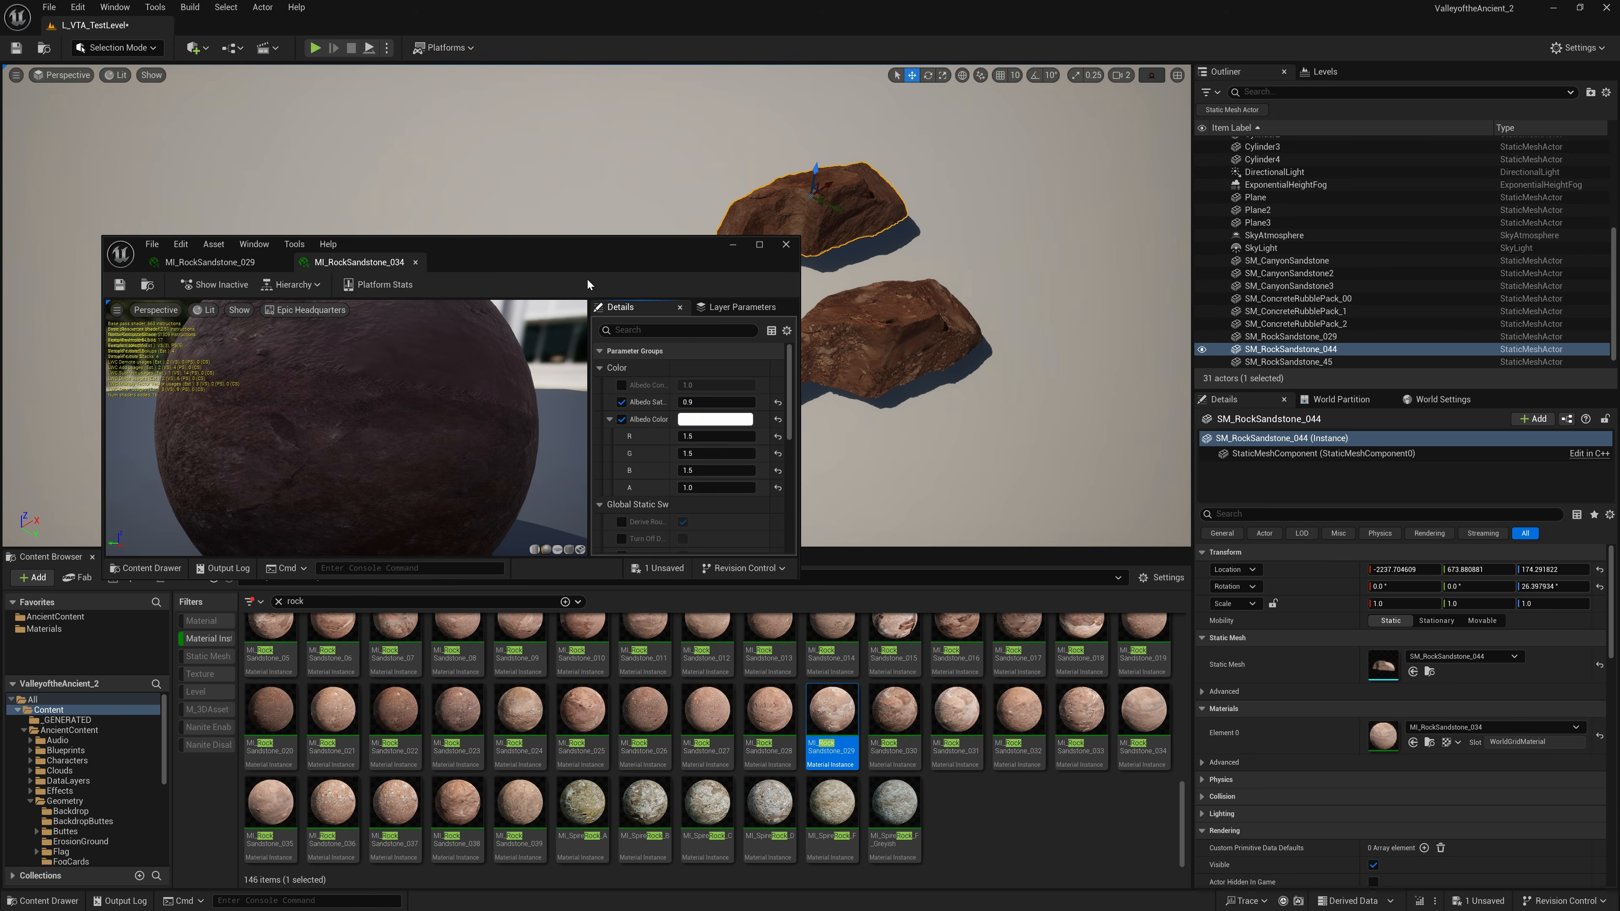
{"action": "left_click_drag", "start_coordinate": [344, 263], "coordinate": [931, 257]}
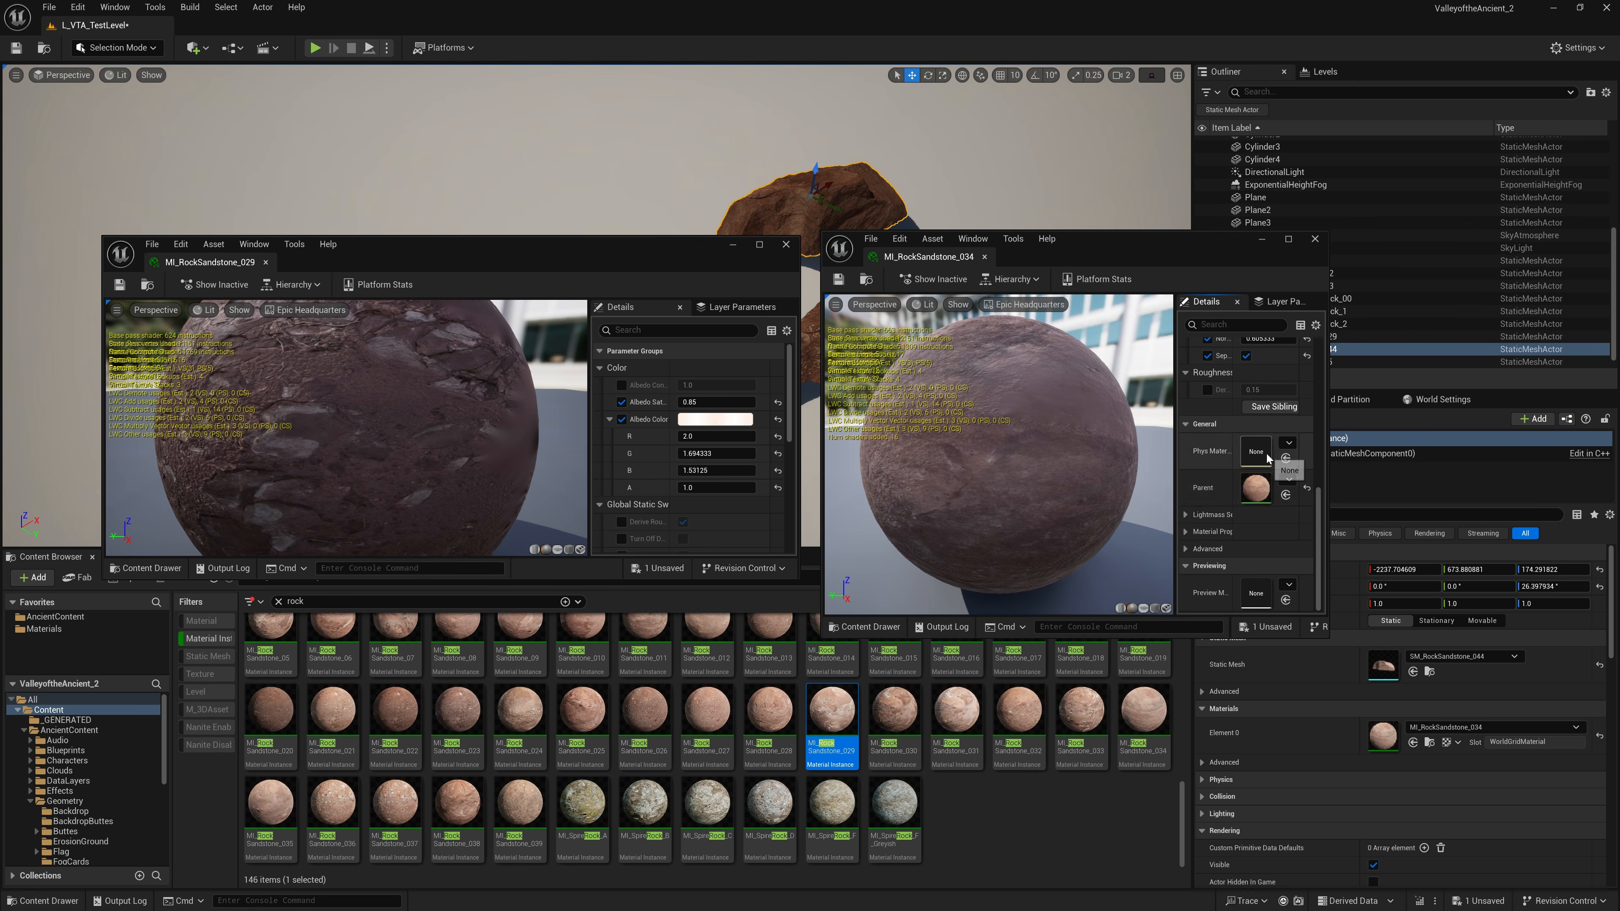
Step: Enlarge the details area of both material instance editors and compare their parent materials
{"action": "left_click_drag", "start_coordinate": [1301, 506], "coordinate": [1155, 506]}
{"action": "left_click_drag", "start_coordinate": [689, 579], "coordinate": [689, 646]}
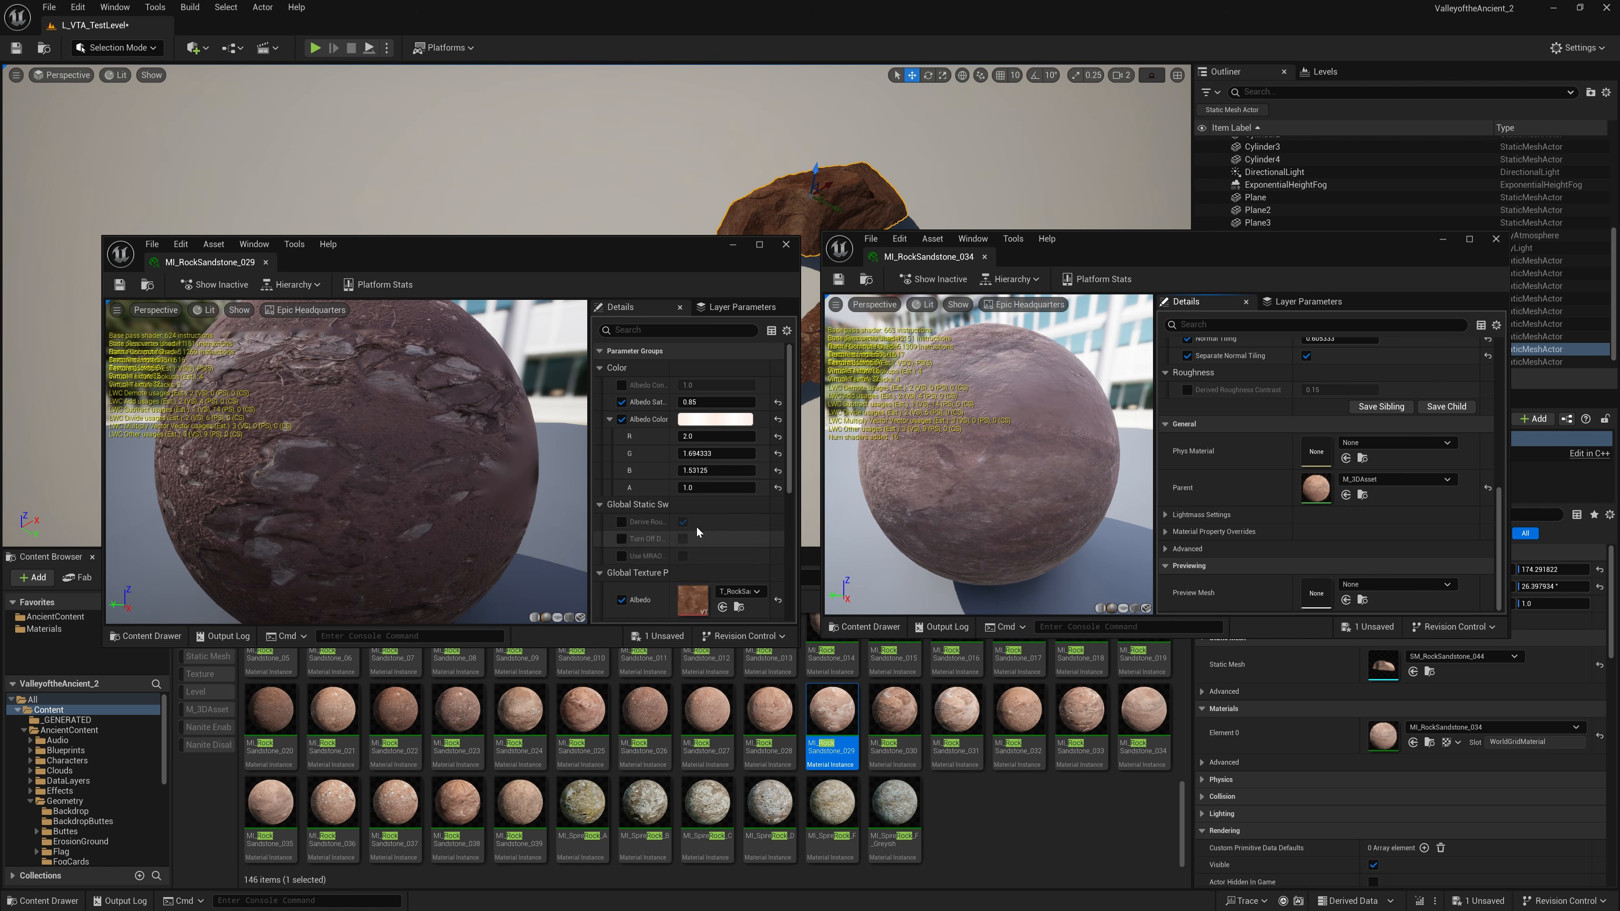
{"action": "left_click_drag", "start_coordinate": [582, 492], "coordinate": [538, 492]}
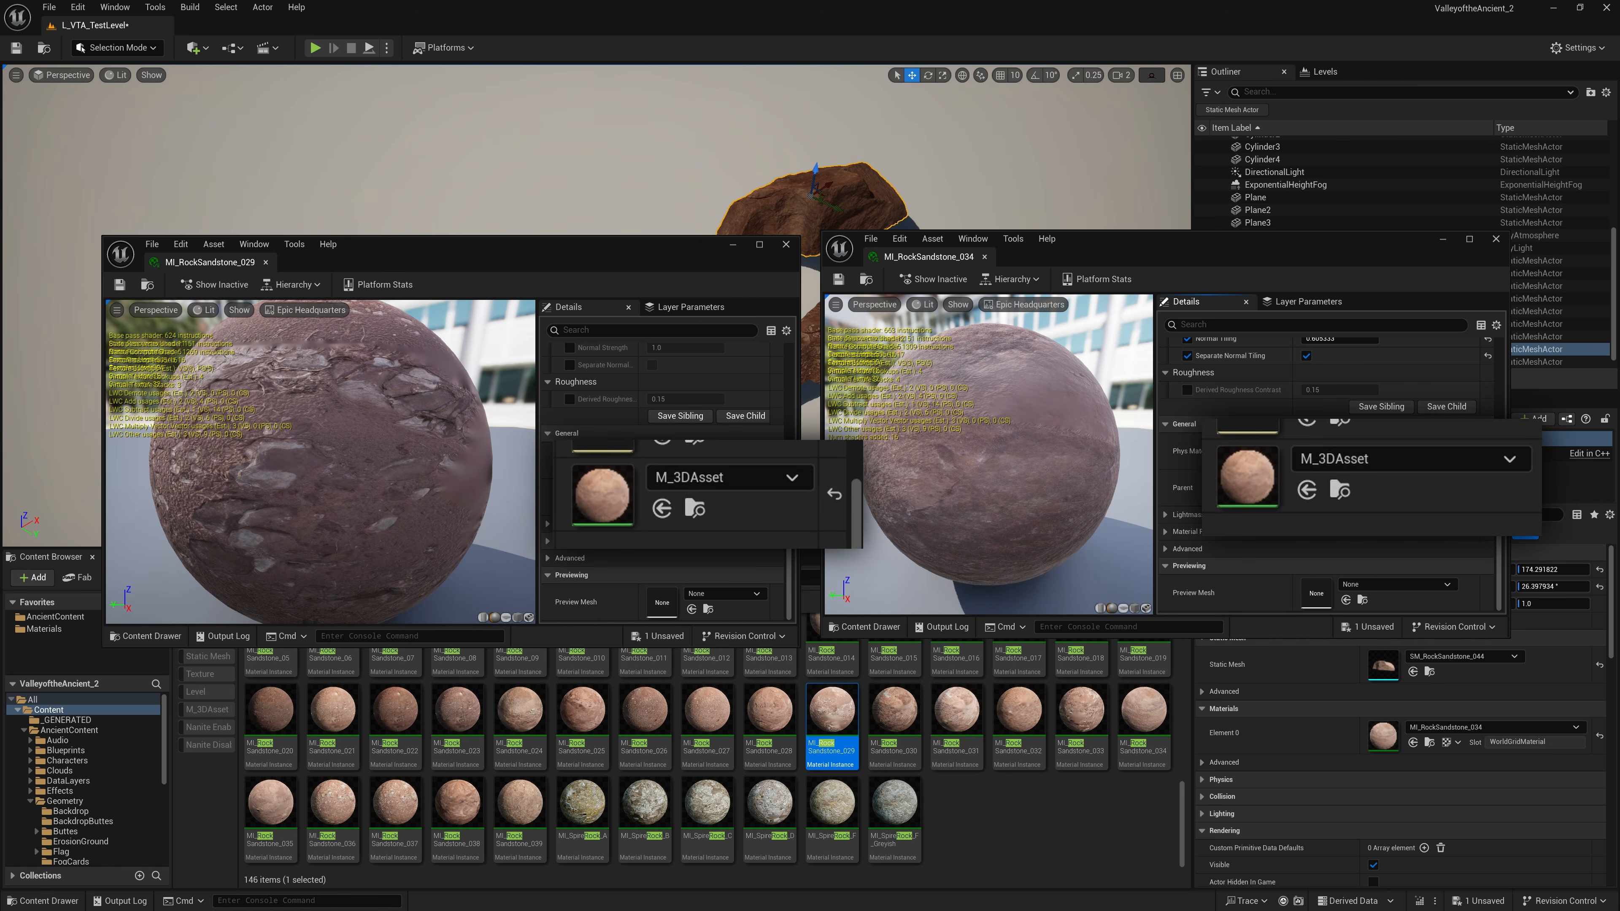